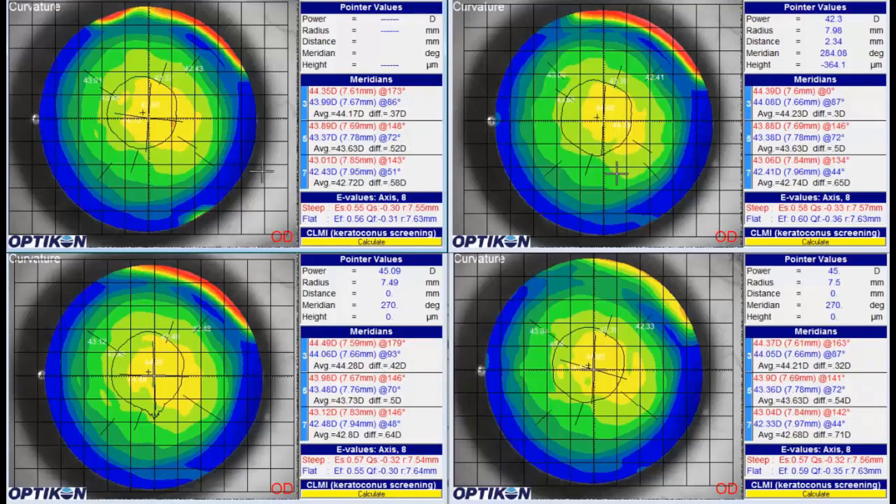
# Run the repeatability check on the four right-eye curvature maps and close its report
pyautogui.moveTo(44, 0); pyautogui.dragTo(174, 16)
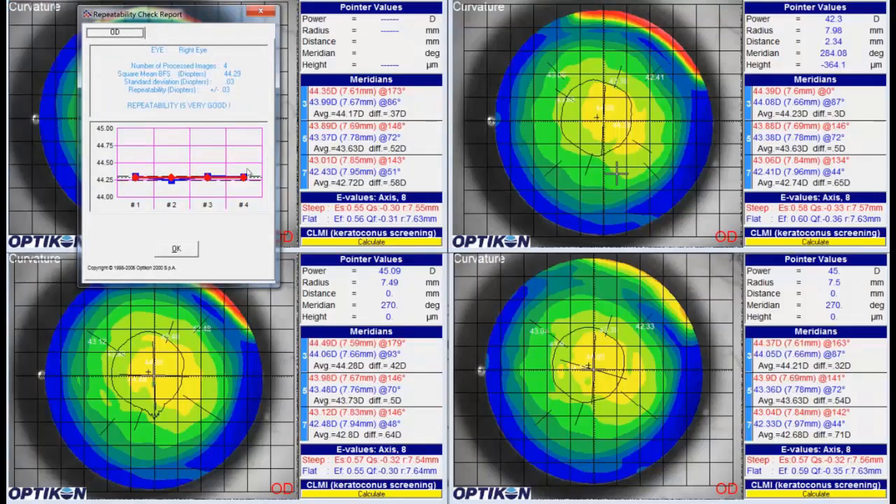
pyautogui.click(178, 250)
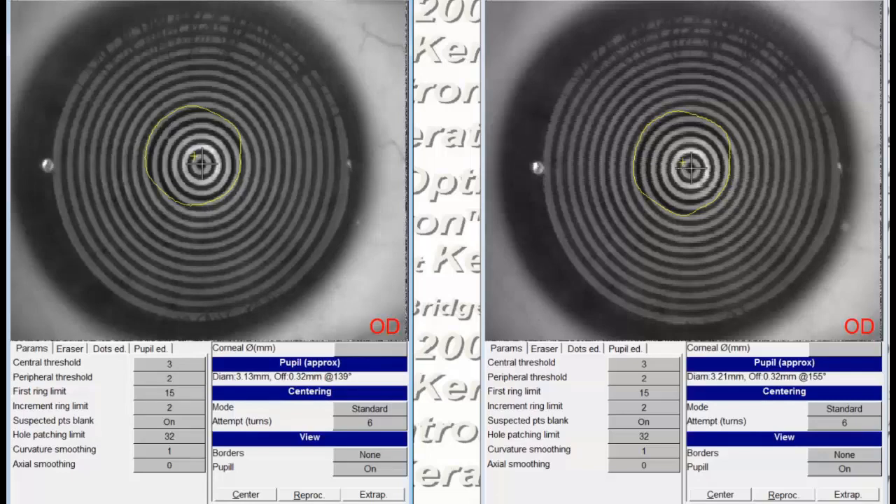
pyautogui.click(859, 1)
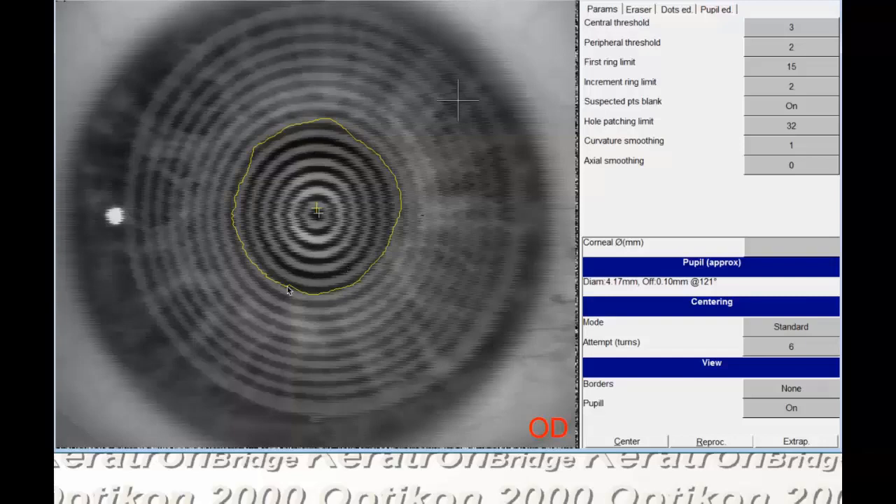
# Examine the detected rings of the blurred right-eye capture in dots editing, moving outward ring by ring
pyautogui.click(676, 10)
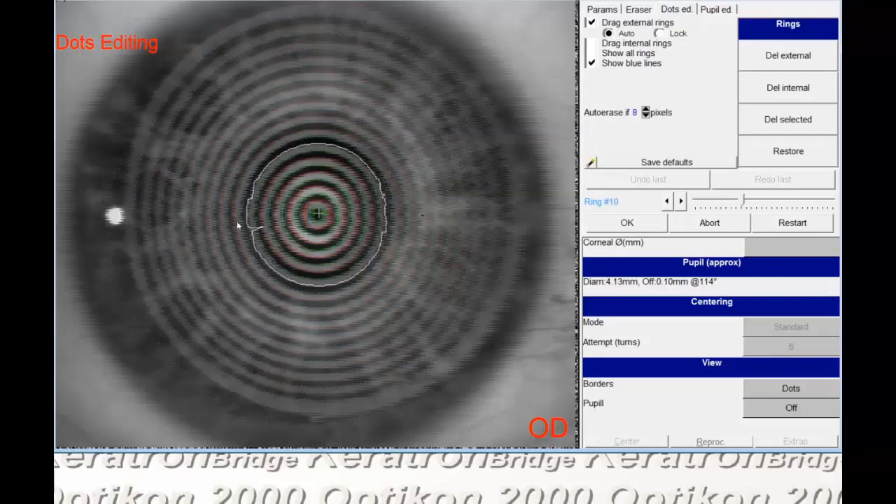
pyautogui.press('Right')
pyautogui.press('Right')
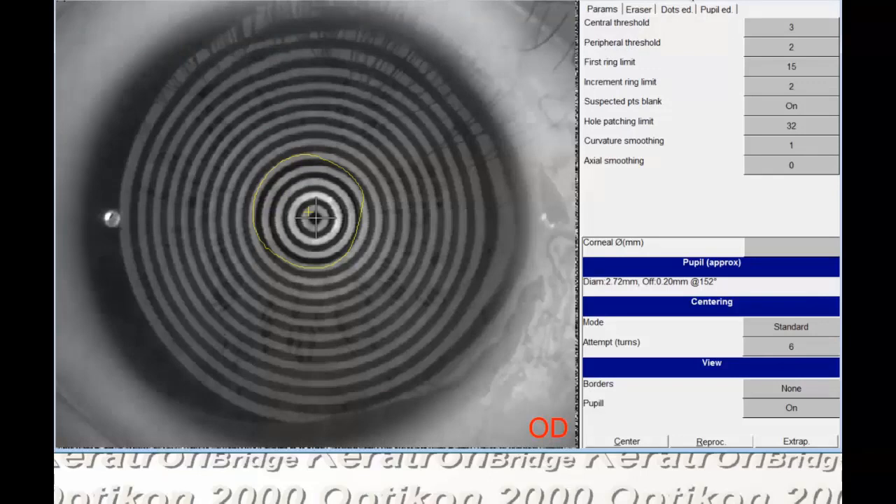
# Correct the stray dots on ring 27 at the side reflection and the lower-right edge in dots editing, and accept the rings
pyautogui.click(684, 11)
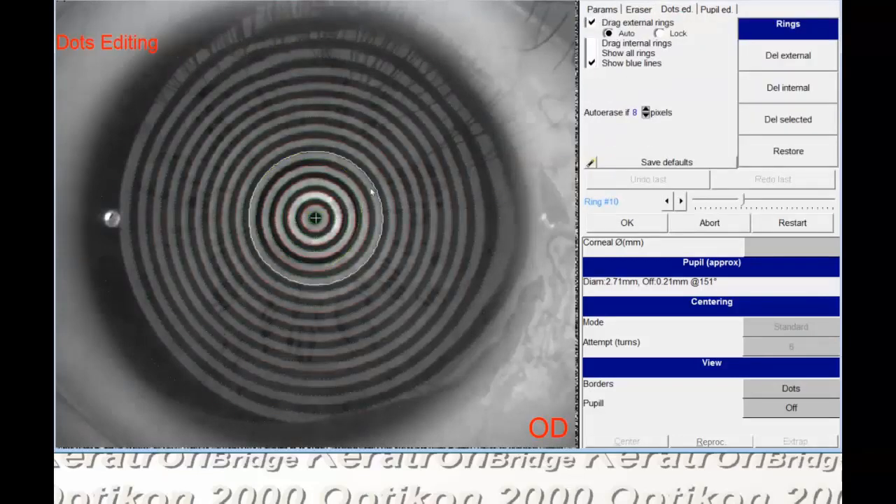
pyautogui.scroll(4, 372, 191)
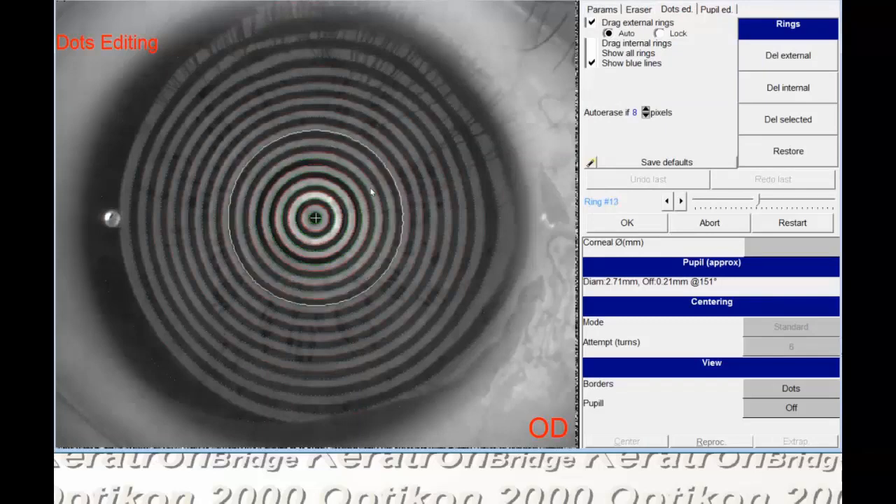
pyautogui.scroll(4, 372, 191)
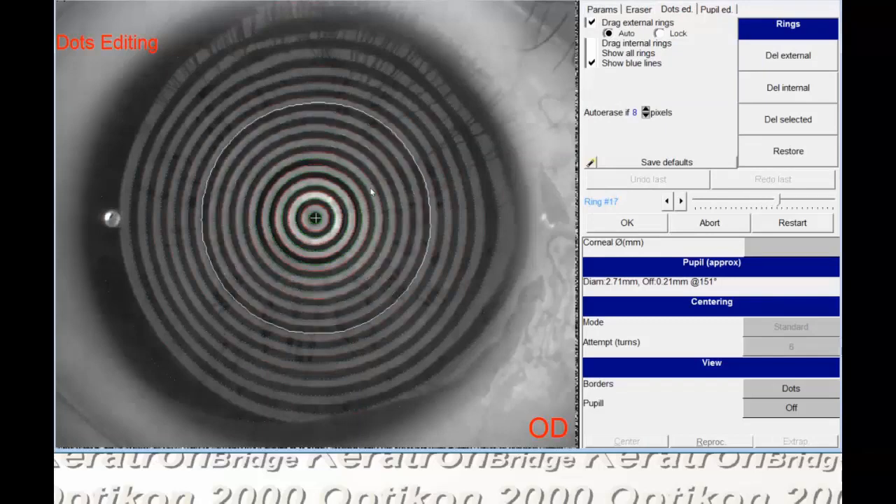
pyautogui.scroll(4, 372, 191)
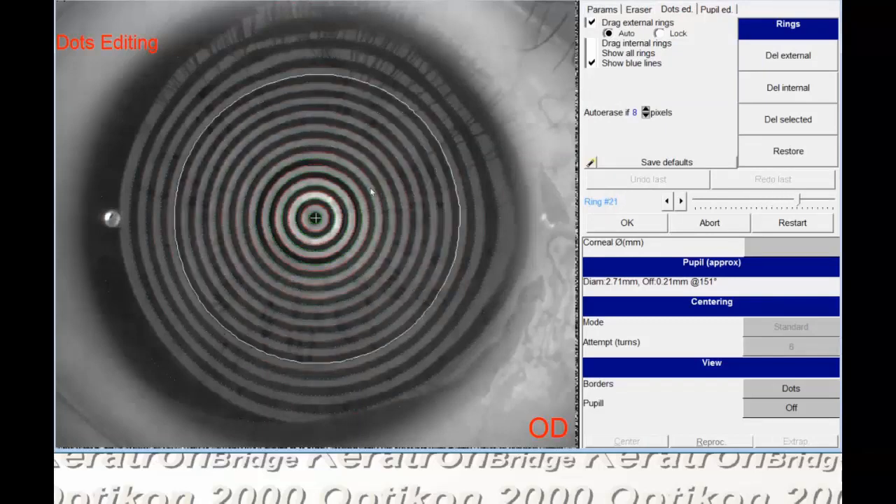
pyautogui.scroll(3, 371, 191)
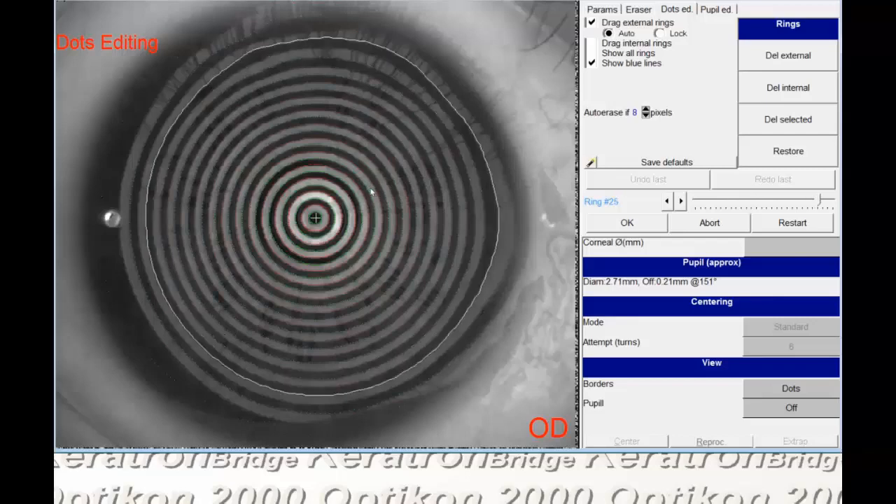
pyautogui.scroll(2, 371, 191)
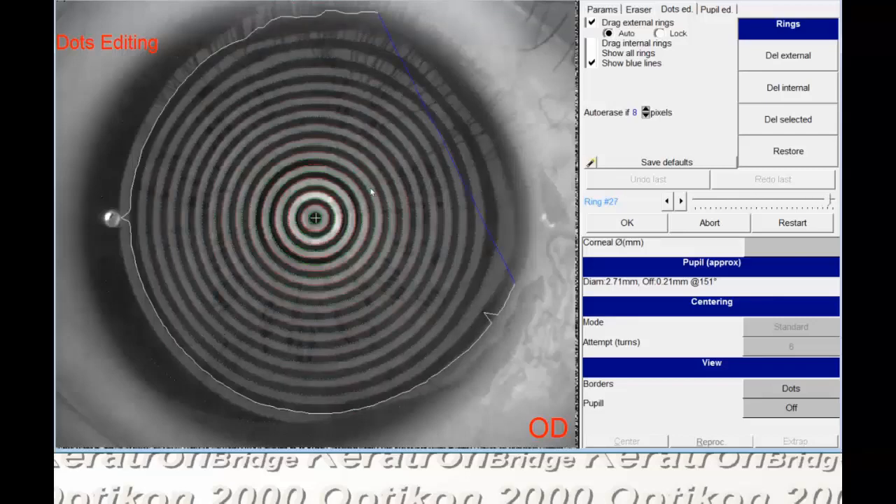
pyautogui.click(135, 217)
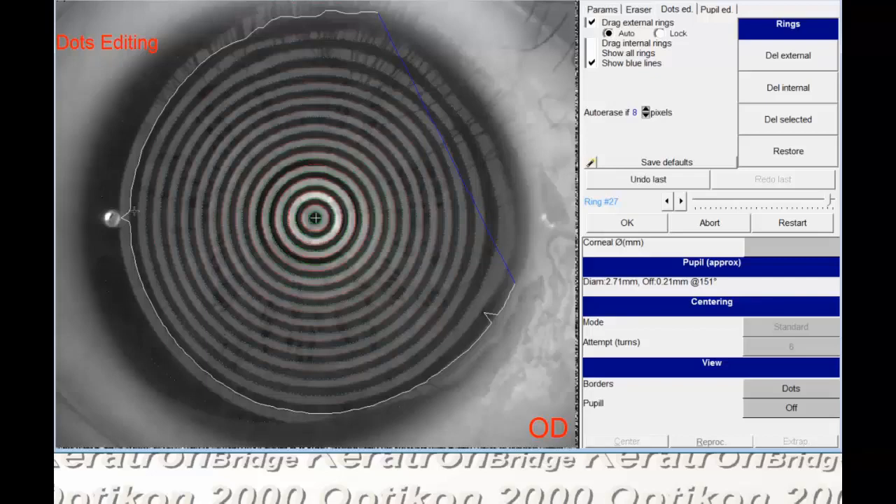
pyautogui.click(494, 322)
pyautogui.scroll(1, 442, 316)
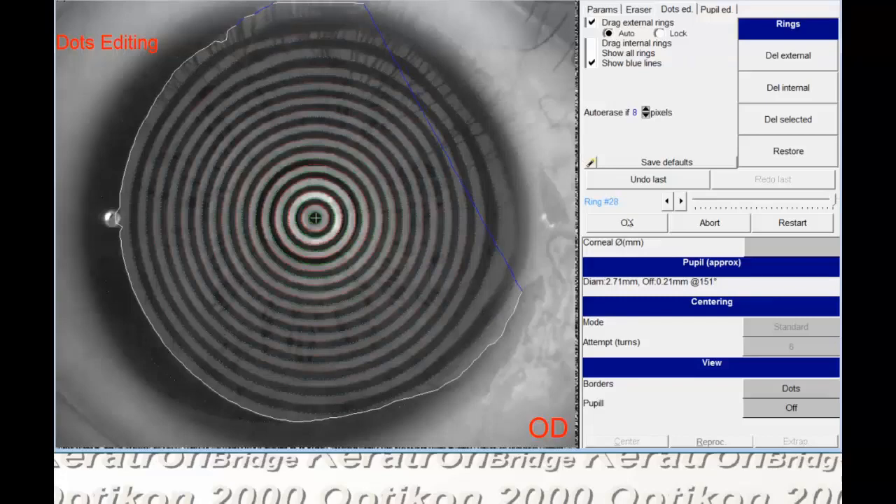
pyautogui.click(627, 222)
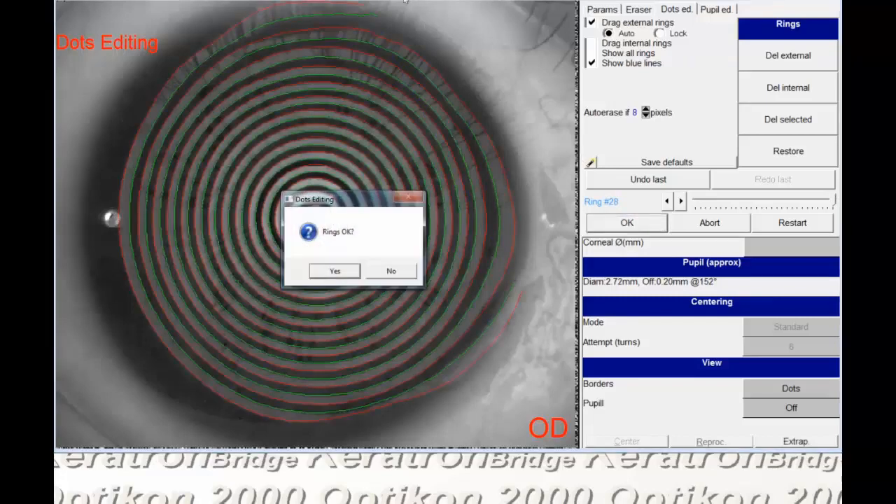
pyautogui.click(329, 270)
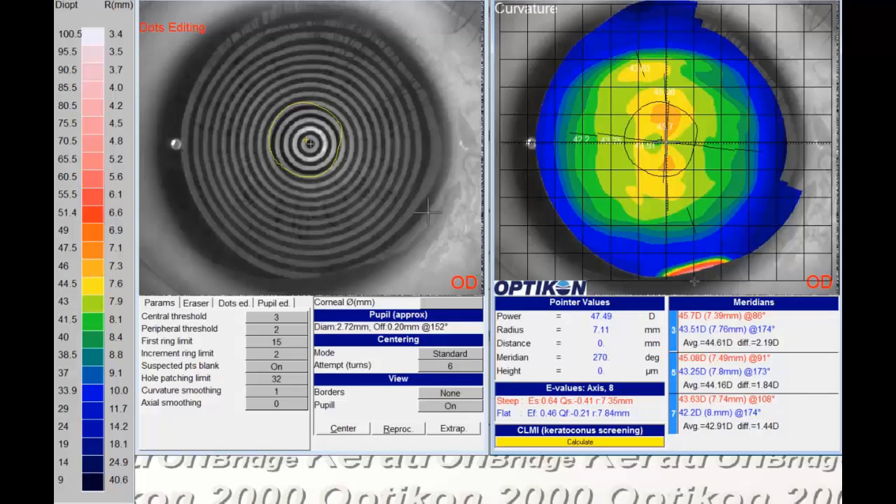
# Set the displayed borders to Rings and erase the unreliable outer ring segments at the upper, lower-right and lower edges of the cornea
pyautogui.click(450, 392)
pyautogui.click(452, 420)
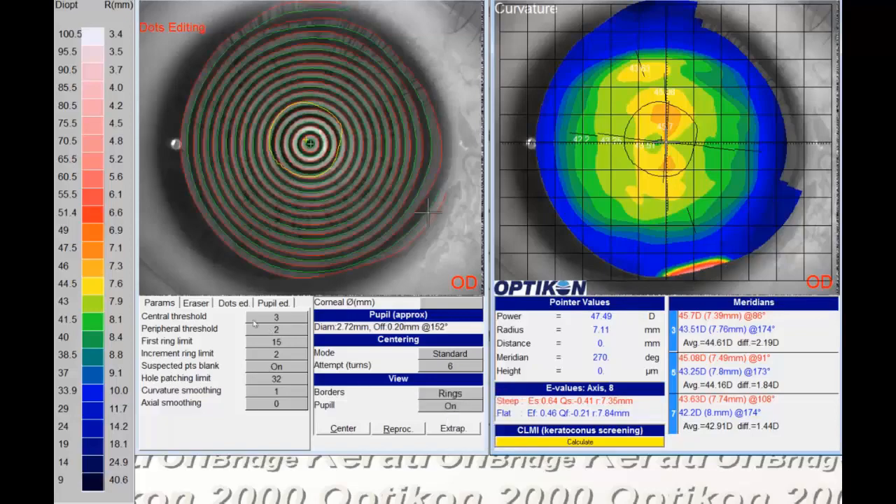
pyautogui.click(196, 303)
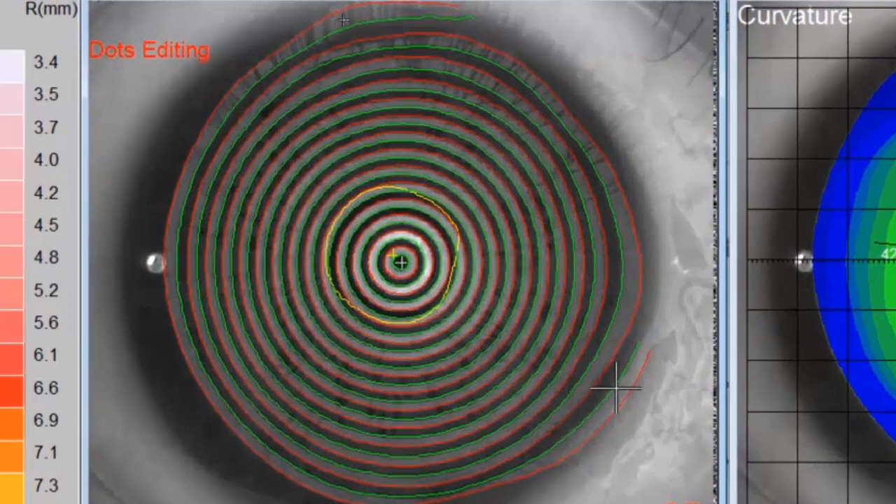
pyautogui.moveTo(343, 20)
pyautogui.mouseDown()
pyautogui.moveTo(399, 4)
pyautogui.moveTo(456, 7)
pyautogui.moveTo(422, 38)
pyautogui.moveTo(313, 40)
pyautogui.moveTo(406, 18)
pyautogui.moveTo(332, 48)
pyautogui.mouseUp()
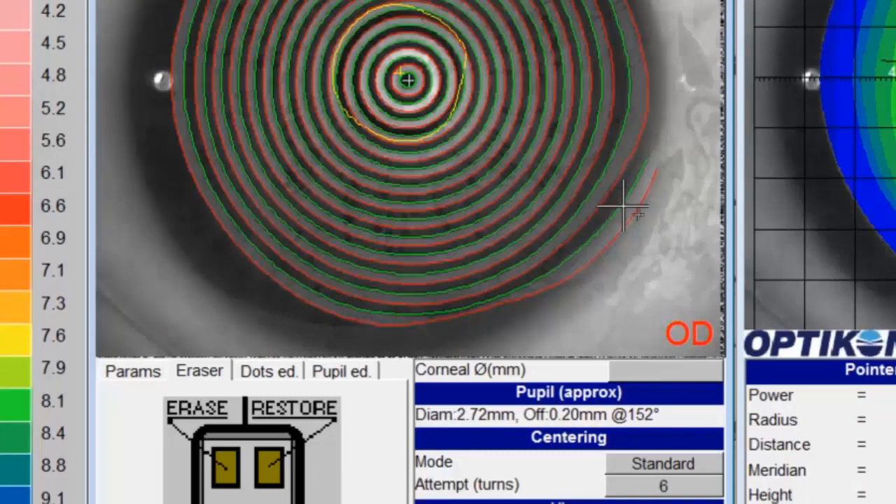
pyautogui.moveTo(638, 214)
pyautogui.mouseDown()
pyautogui.moveTo(615, 247)
pyautogui.moveTo(560, 286)
pyautogui.moveTo(646, 177)
pyautogui.mouseUp()
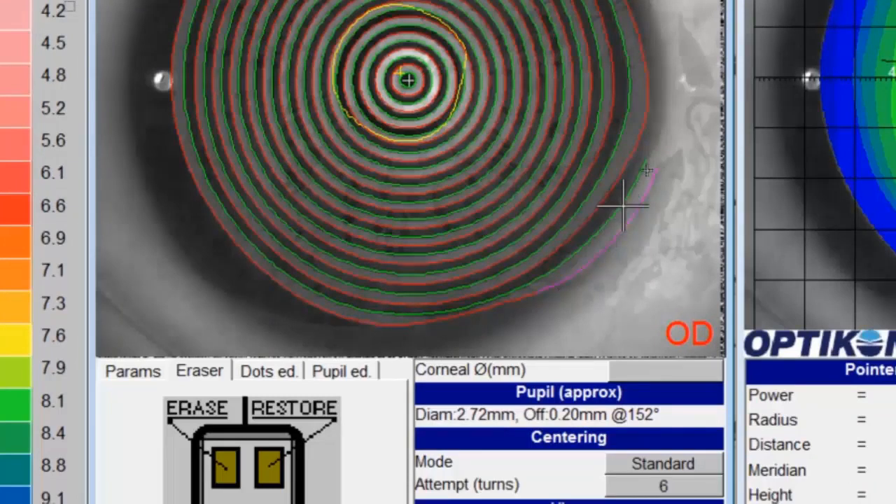
pyautogui.moveTo(599, 229); pyautogui.dragTo(553, 275)
pyautogui.moveTo(509, 300); pyautogui.dragTo(360, 321)
pyautogui.click(63, 8)
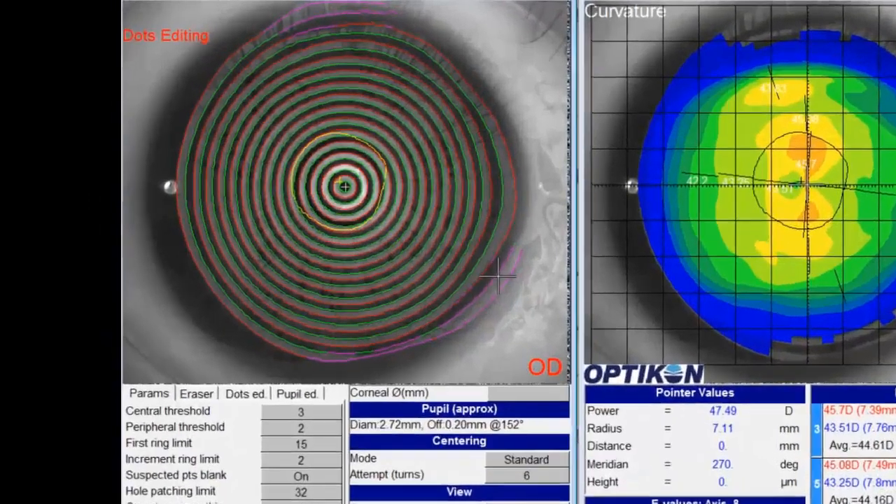
# Extrapolate the rings by fitting the circle to three points on the scleral border
pyautogui.press('e')
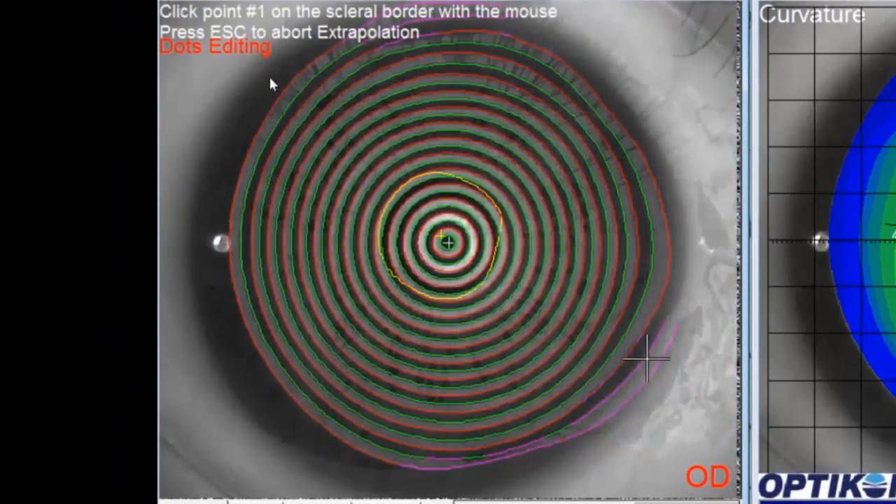
pyautogui.click(270, 45)
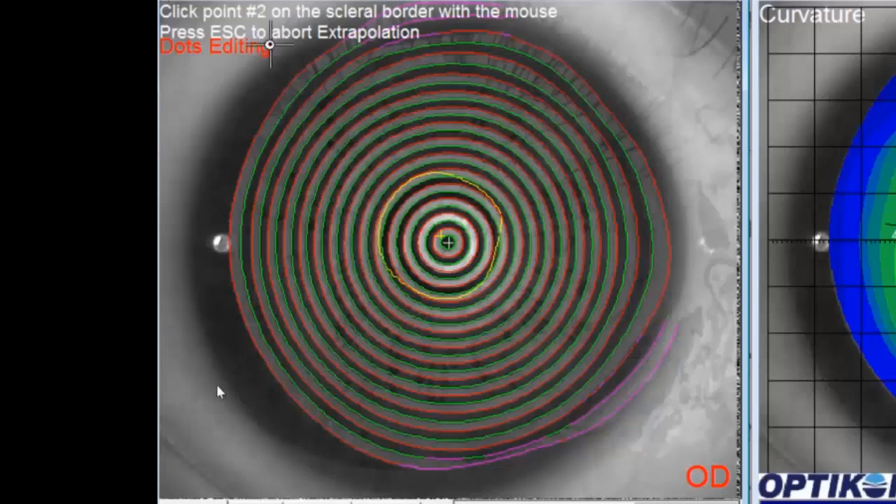
pyautogui.click(233, 418)
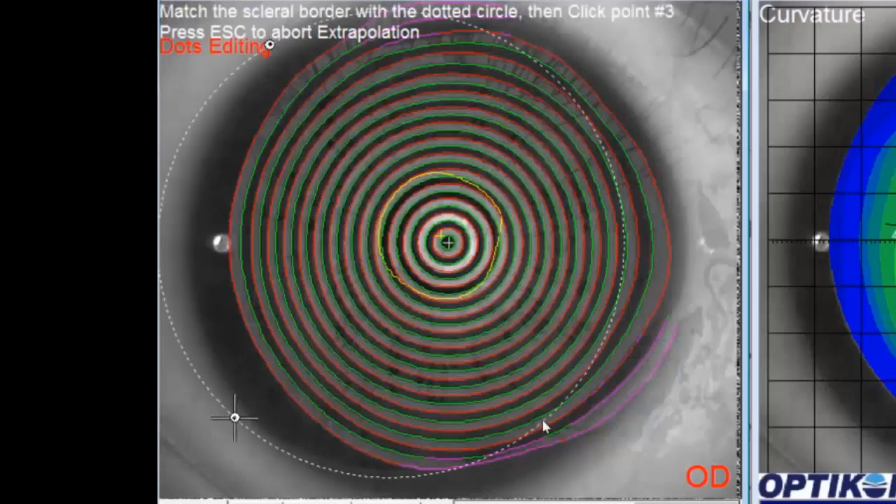
pyautogui.click(675, 424)
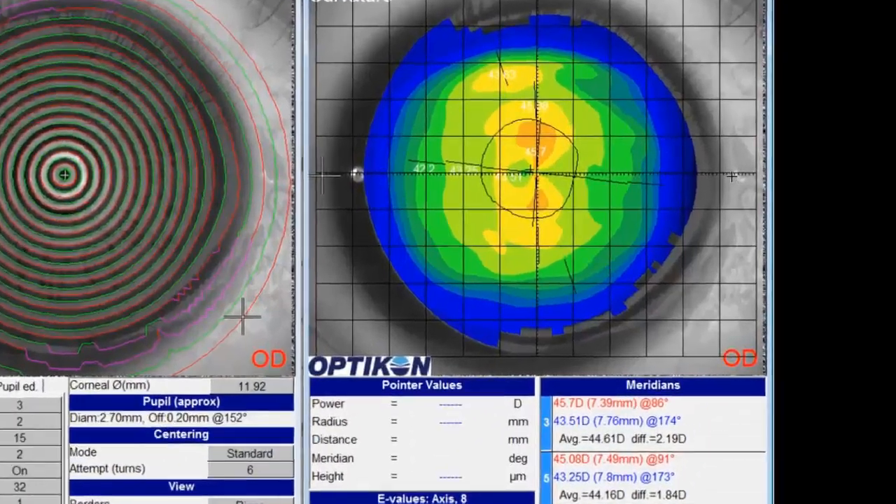
# Turn on the caliper for the curvature map
pyautogui.rightClick(731, 176)
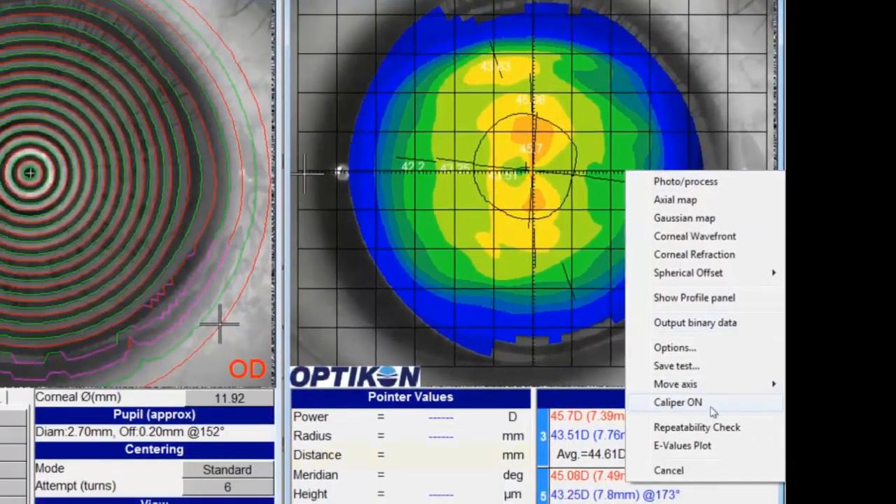
pyautogui.click(710, 406)
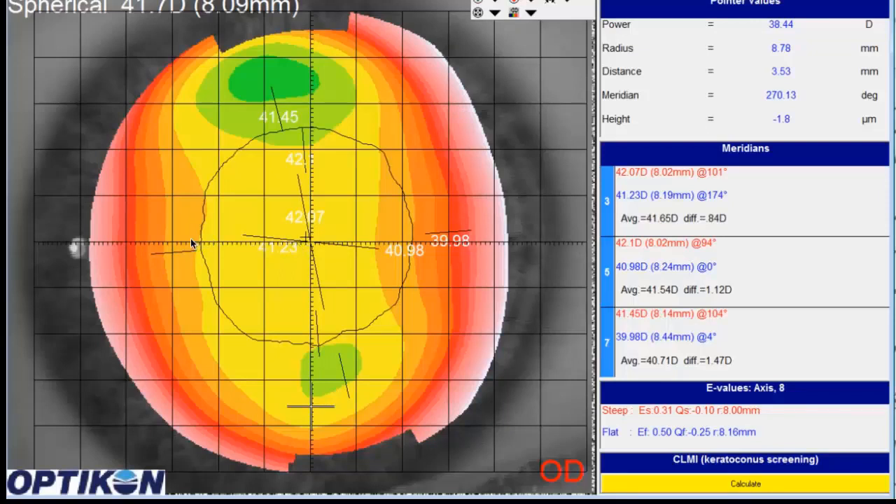
# Probe the height on the spherical offset map about 3.5 mm from the centre on both sides of the horizontal meridian
pyautogui.click(151, 240)
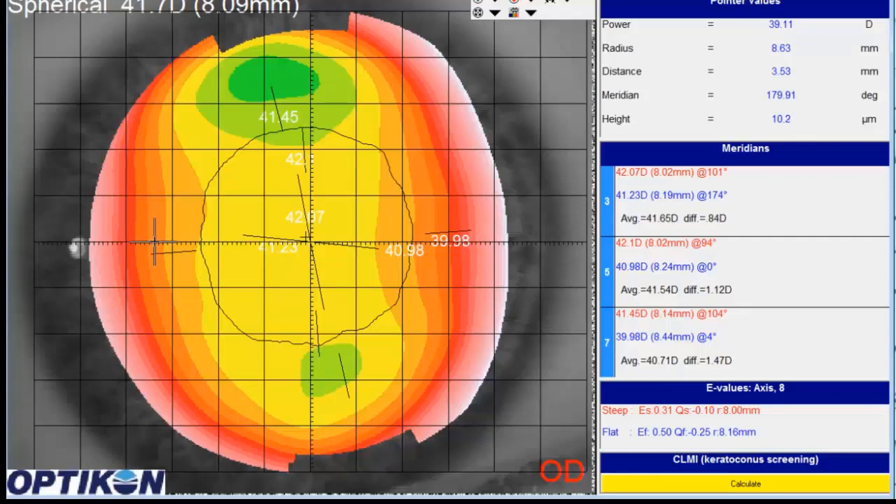
pyautogui.click(155, 241)
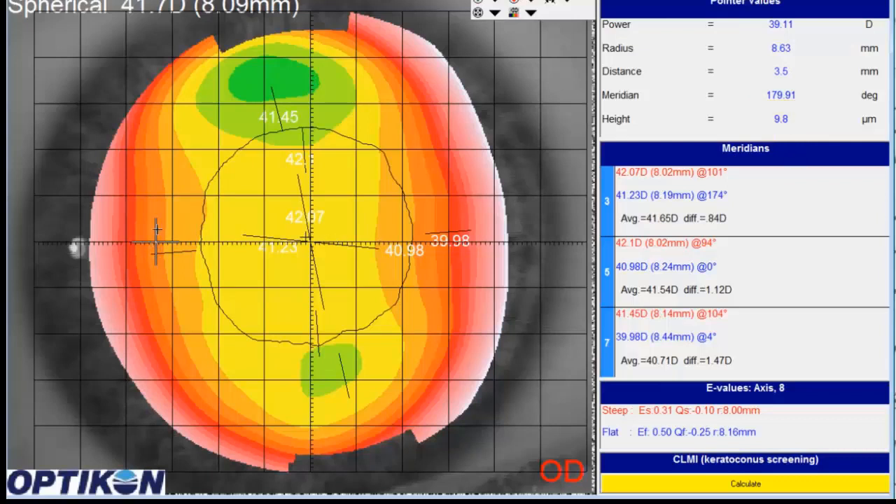
pyautogui.click(476, 241)
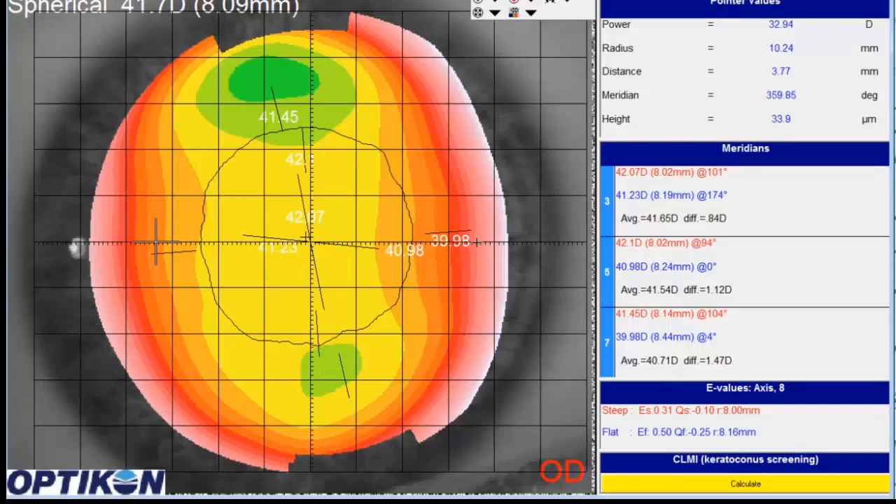
pyautogui.click(478, 242)
pyautogui.click(473, 242)
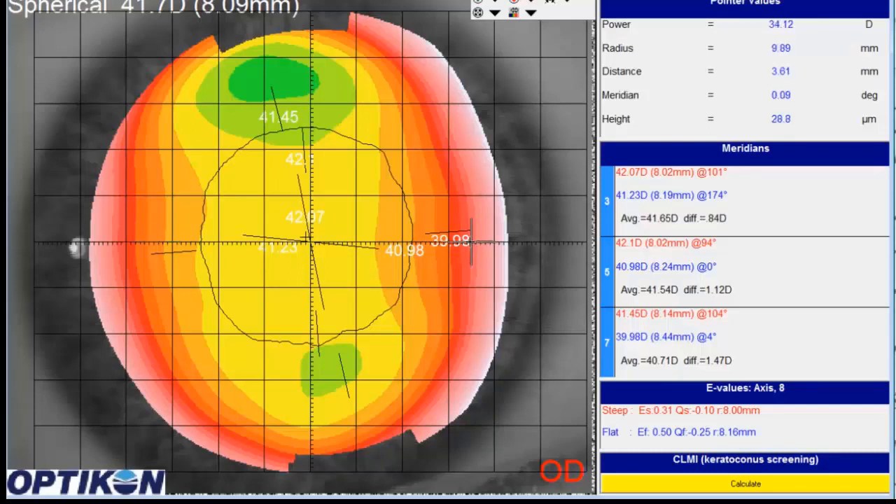
pyautogui.click(470, 241)
pyautogui.click(468, 242)
pyautogui.click(467, 241)
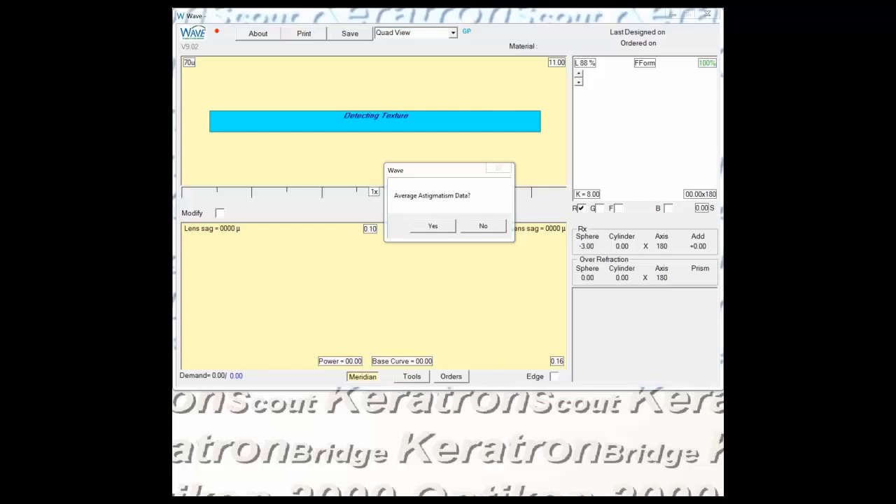
# In Wave, decline averaging the astigmatism data and accept the spectacle plane refraction with sphere -3.00 and cylinder 0.00
pyautogui.click(500, 226)
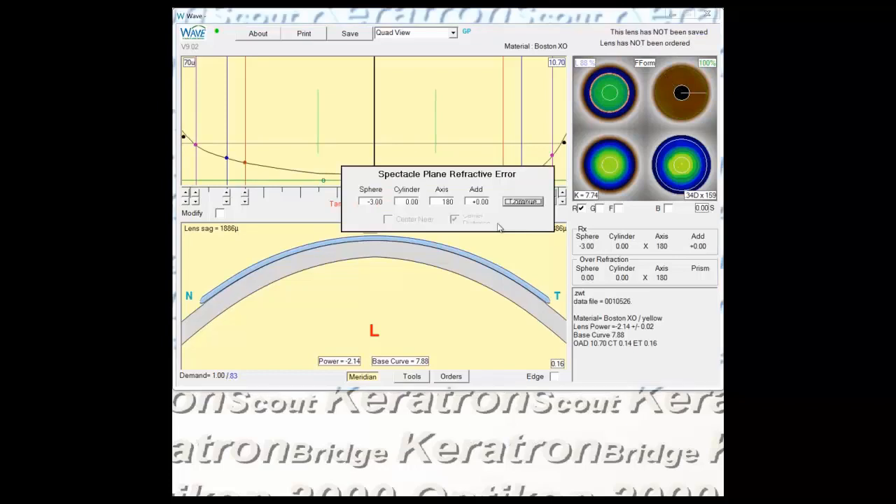
pyautogui.click(378, 205)
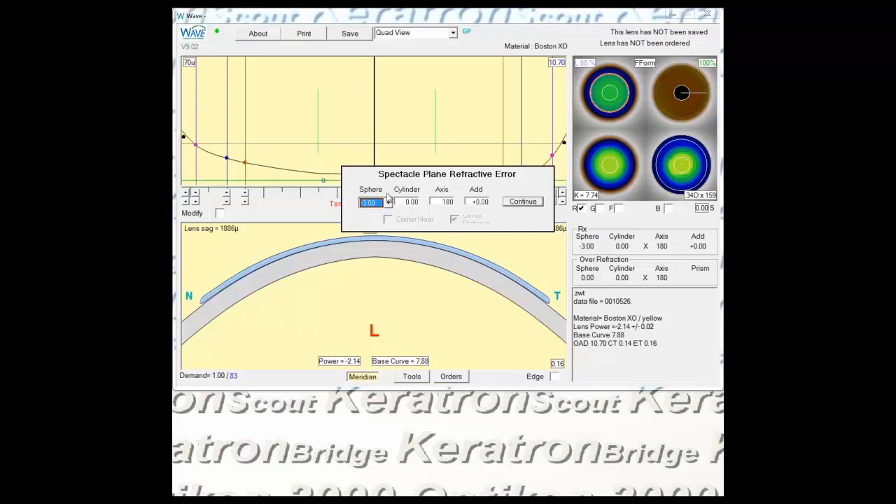
pyautogui.click(387, 193)
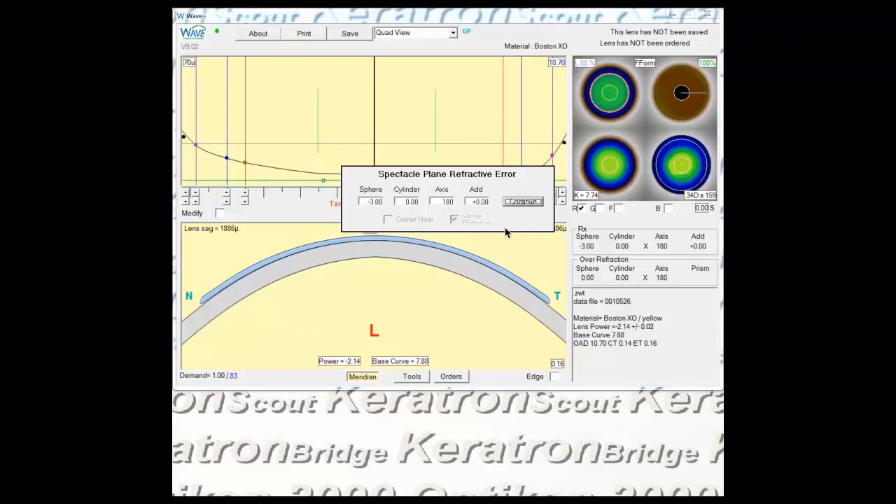
pyautogui.click(511, 204)
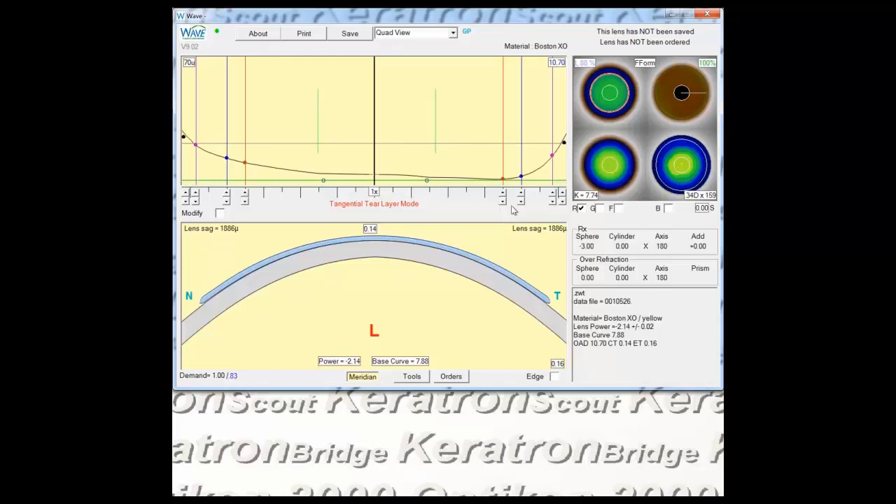
# In the VST OrthoK configuration settings, set the optic zone to 5.60 and the IC width to 6.20
pyautogui.click(412, 382)
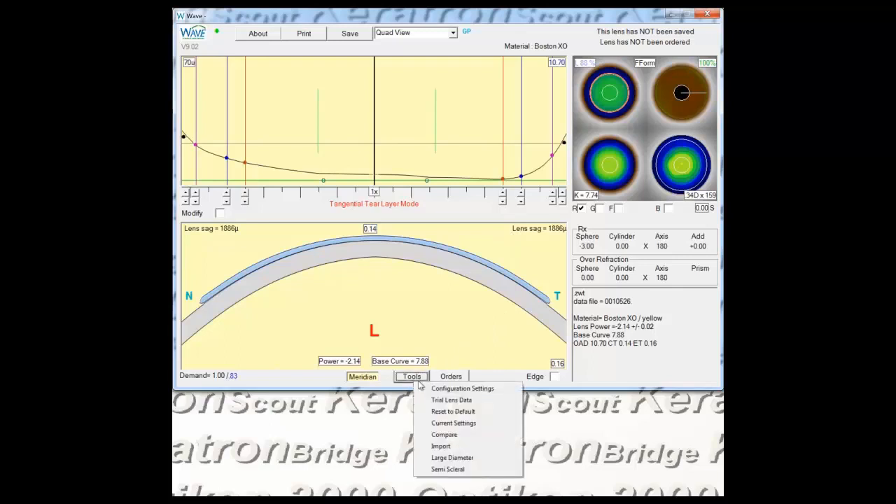
pyautogui.click(456, 389)
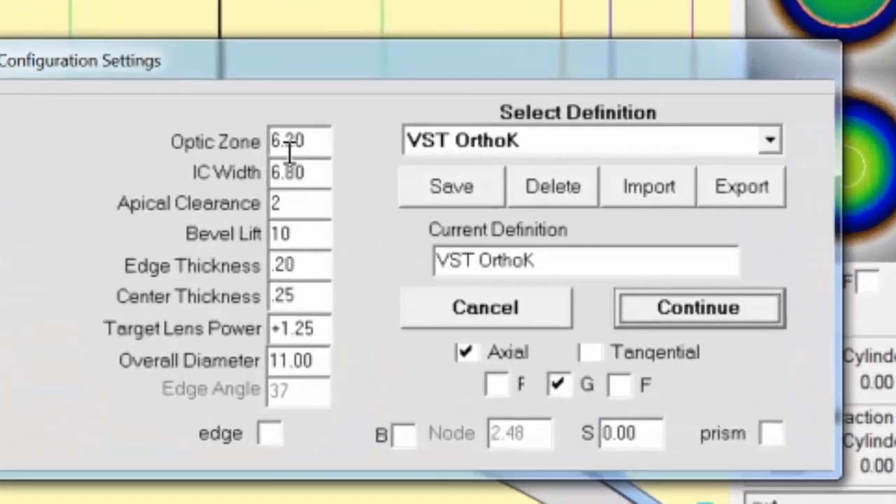
pyautogui.click(337, 147)
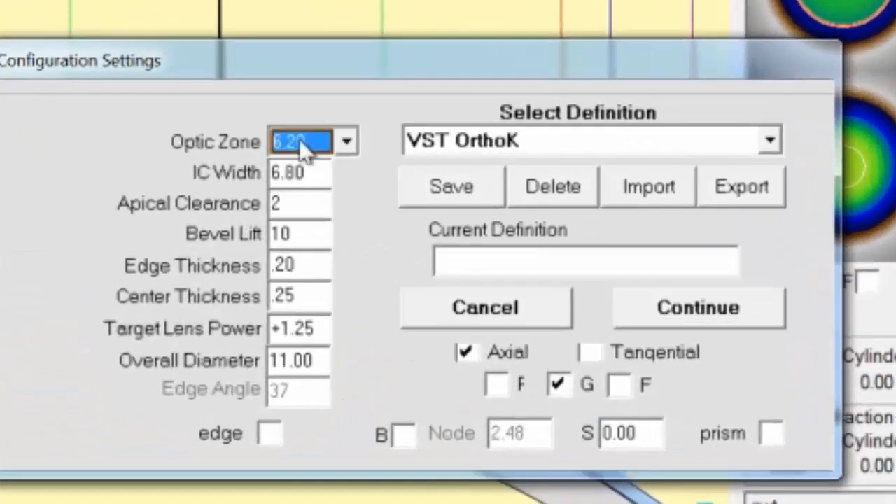
pyautogui.click(353, 145)
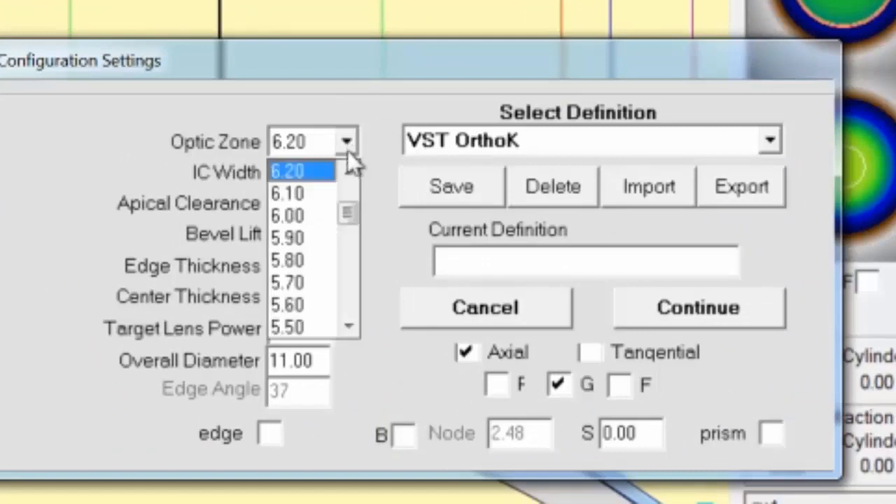
pyautogui.click(323, 298)
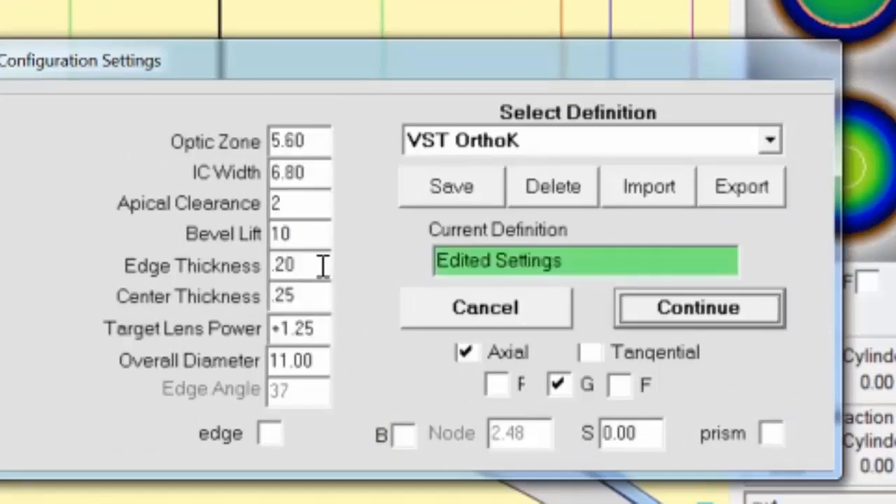
pyautogui.click(319, 171)
pyautogui.click(336, 175)
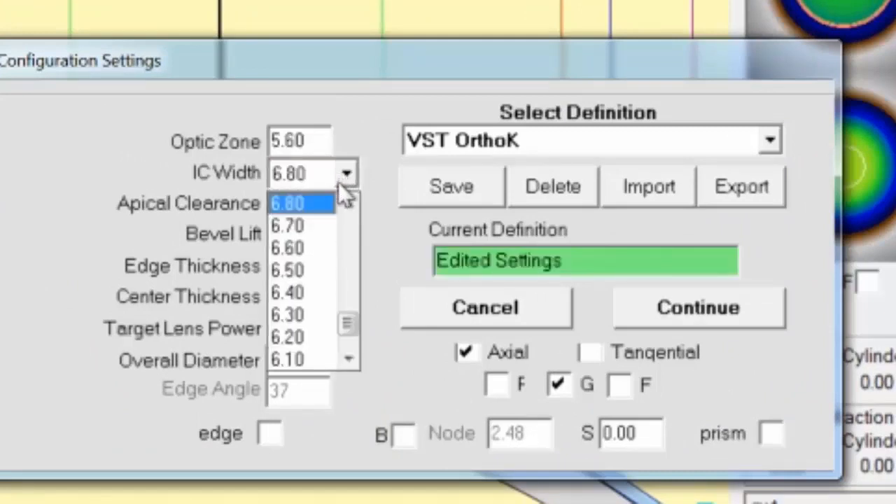
pyautogui.click(291, 338)
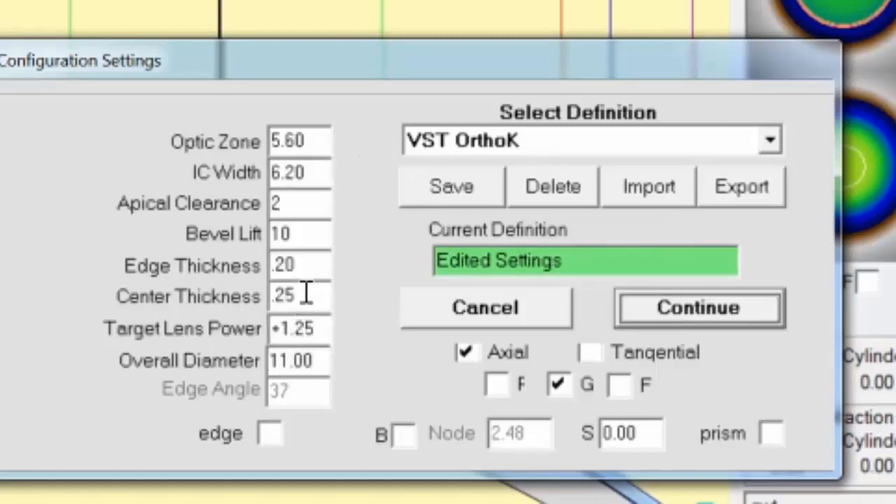
# Set both the edge thickness and the center thickness of the lens definition to .22
pyautogui.click(315, 273)
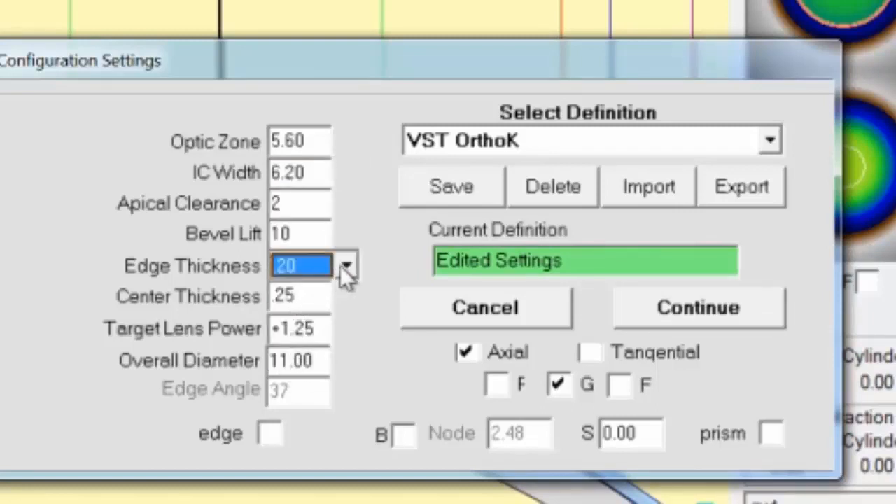
pyautogui.click(345, 267)
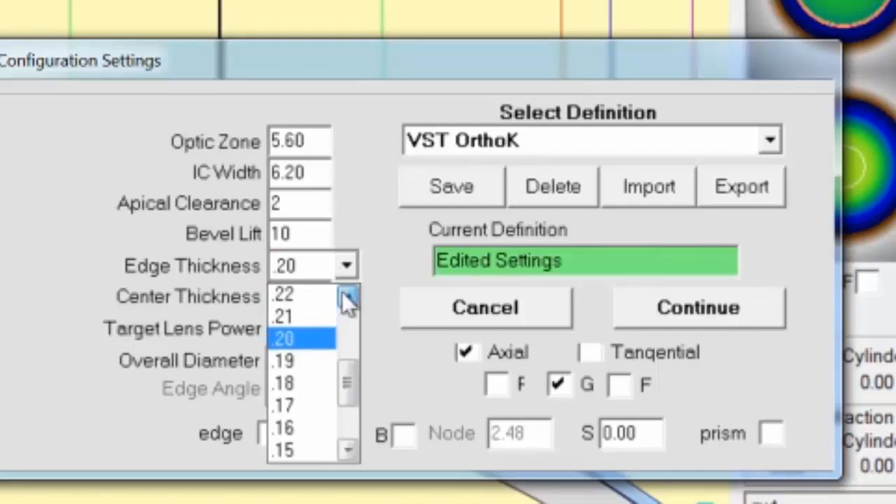
pyautogui.click(320, 297)
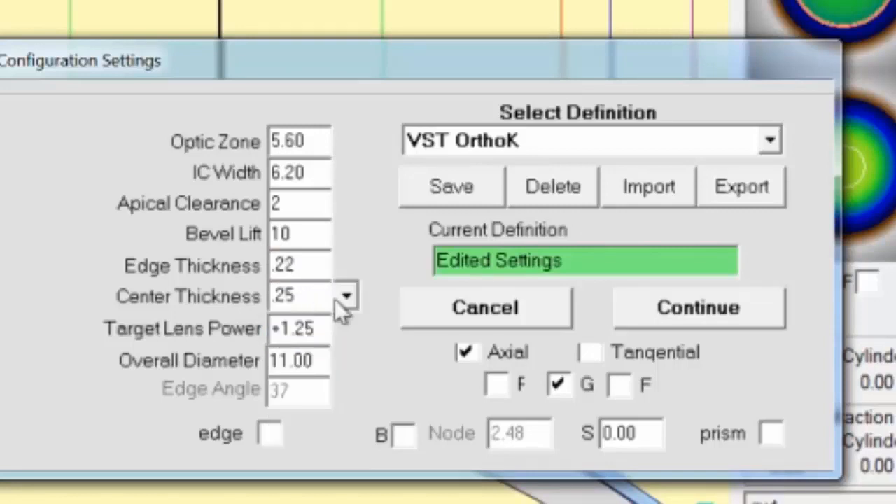
pyautogui.click(345, 301)
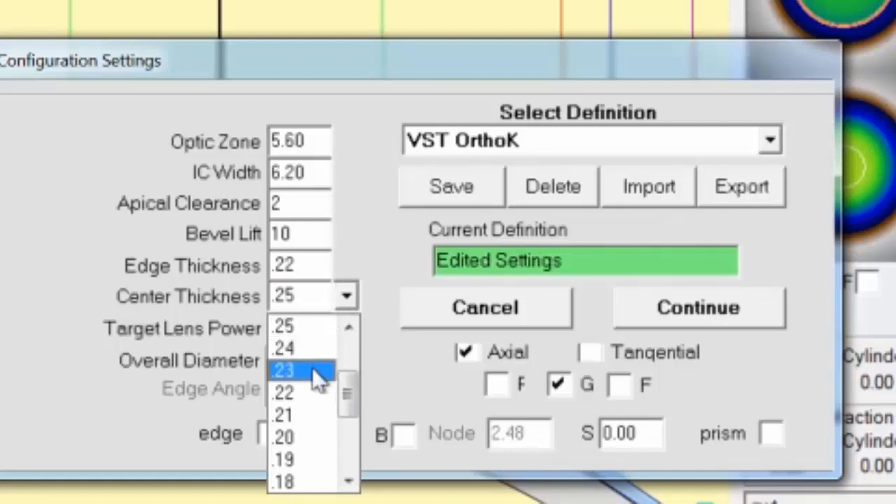
pyautogui.click(308, 391)
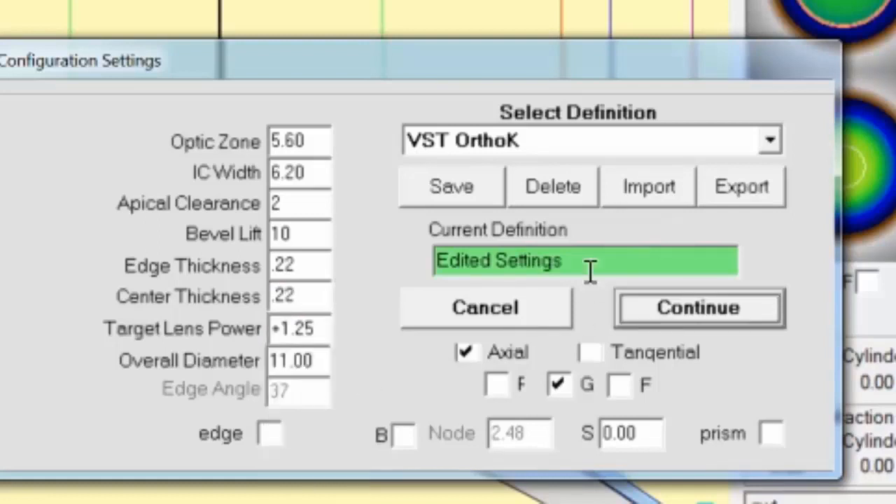
# Save the edited settings as a new definition named "My VST OrthoK Default" and check the list of definitions
pyautogui.moveTo(591, 264); pyautogui.dragTo(435, 257)
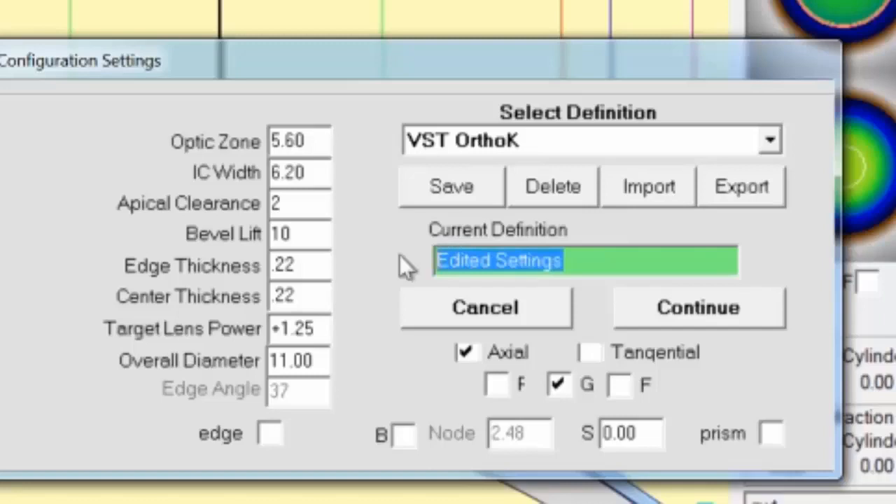
pyautogui.write('My VST O')
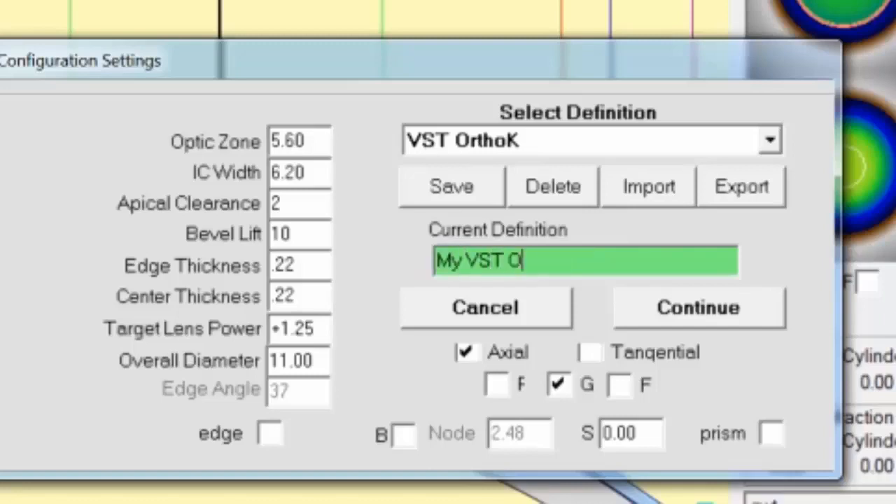
pyautogui.write('rthoK Default')
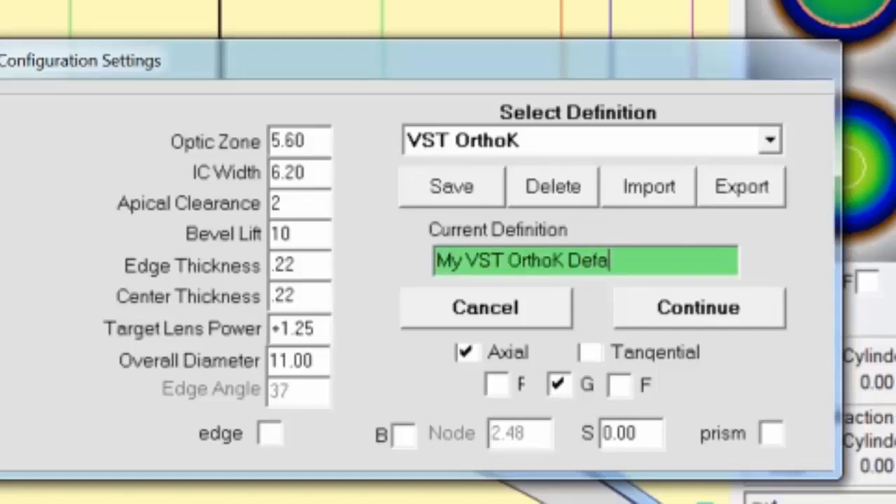
pyautogui.click(434, 198)
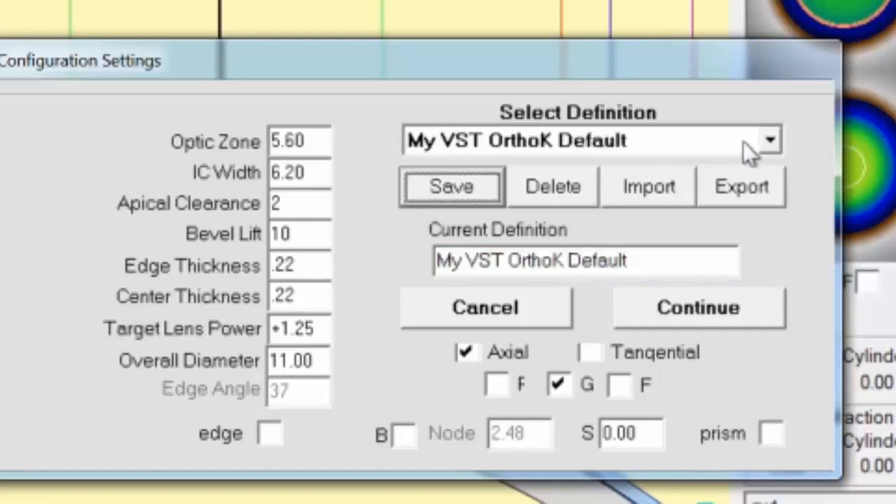
pyautogui.click(769, 143)
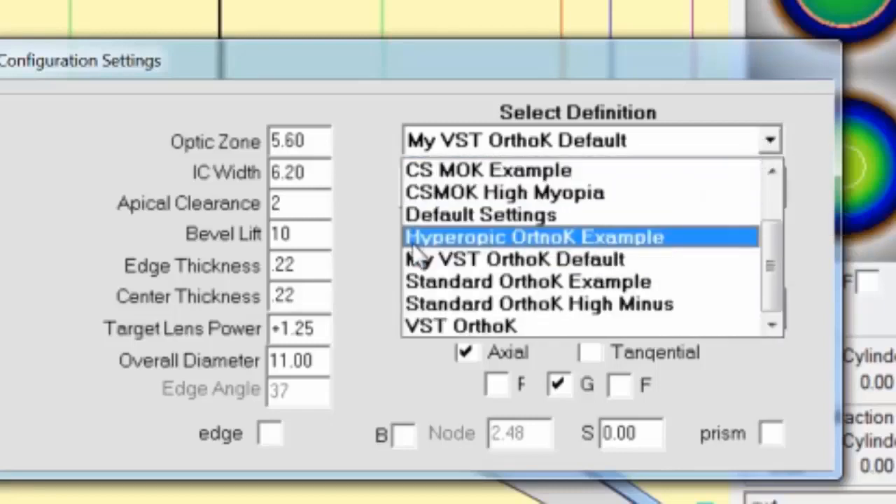
pyautogui.click(354, 224)
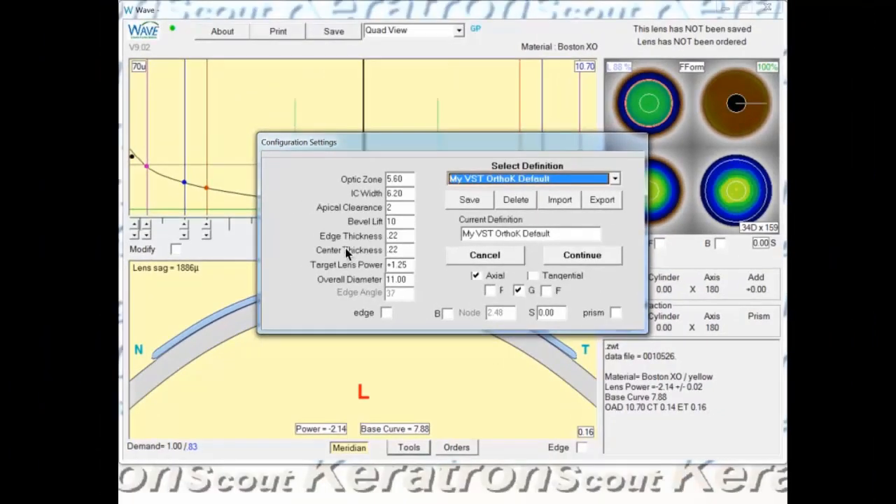
# Set the overall diameter to 11.40 and apply the configuration to the lens design
pyautogui.click(410, 279)
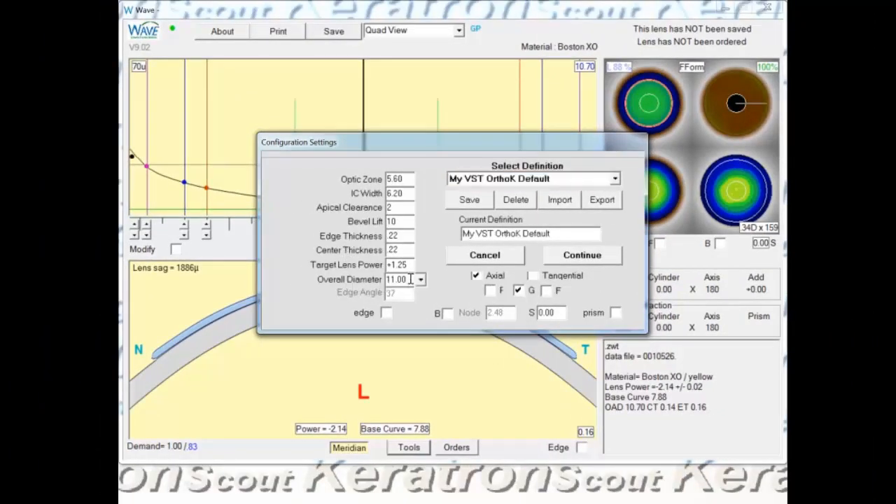
pyautogui.click(420, 279)
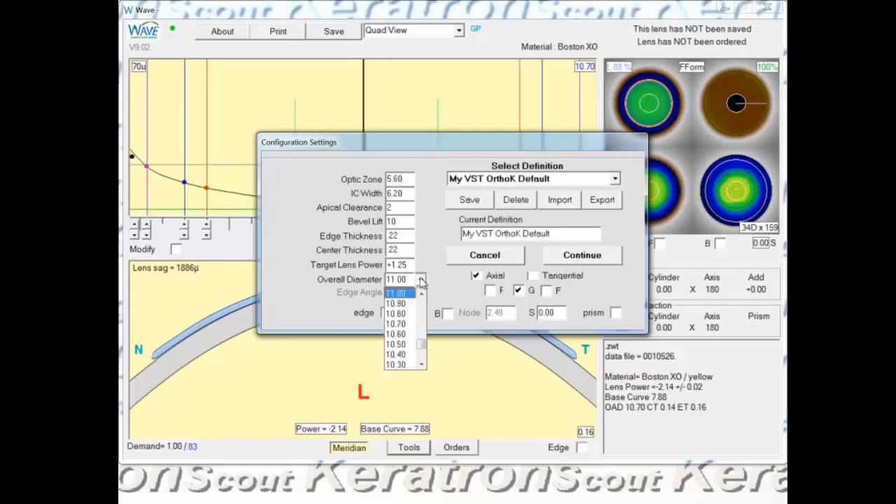
pyautogui.click(420, 294)
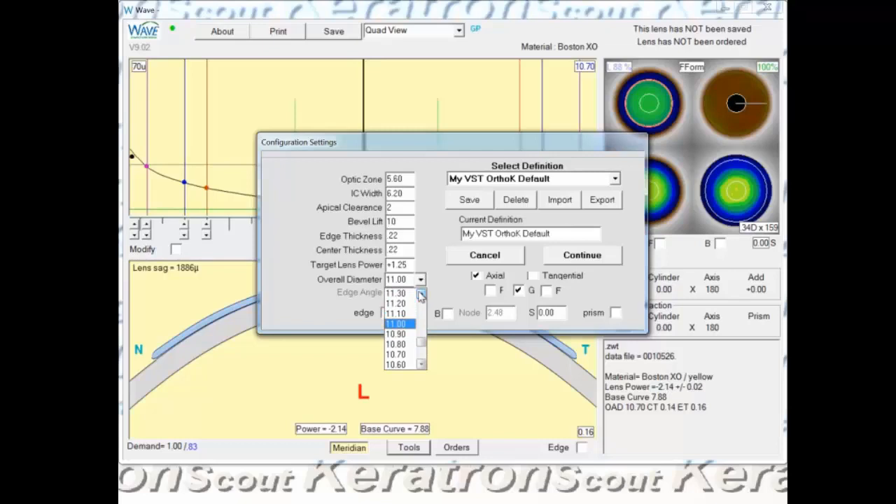
pyautogui.click(421, 294)
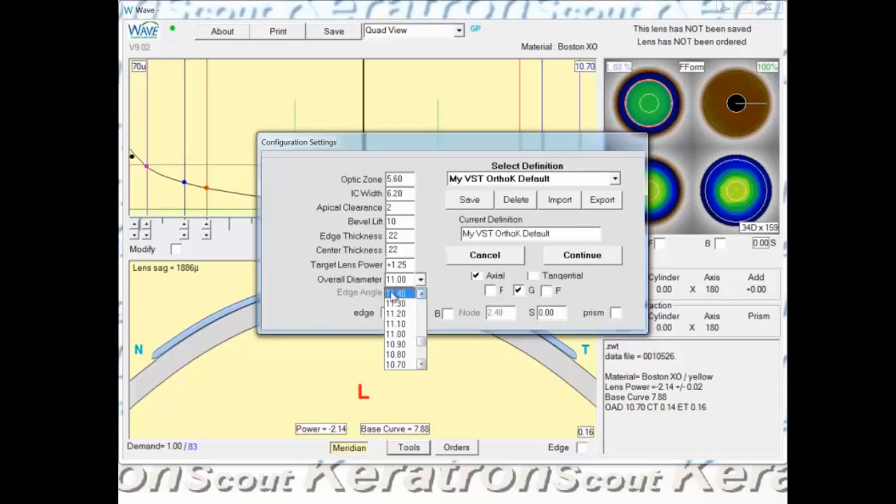
pyautogui.click(396, 293)
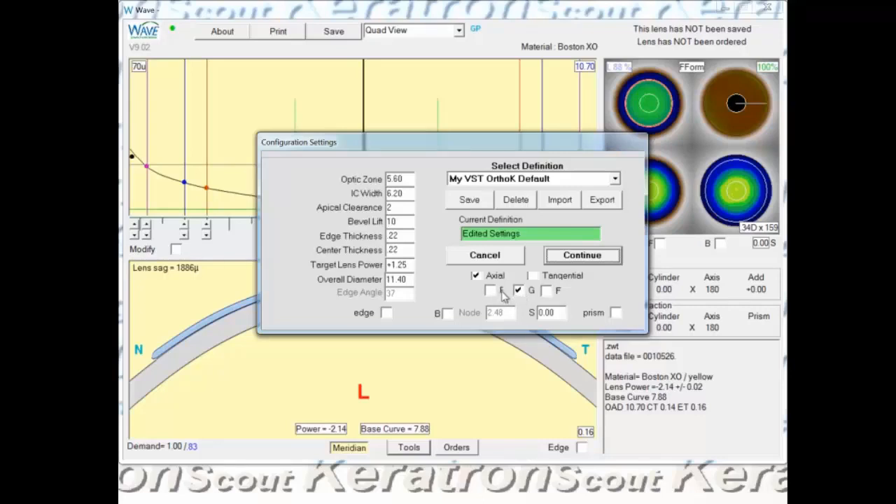
pyautogui.click(578, 256)
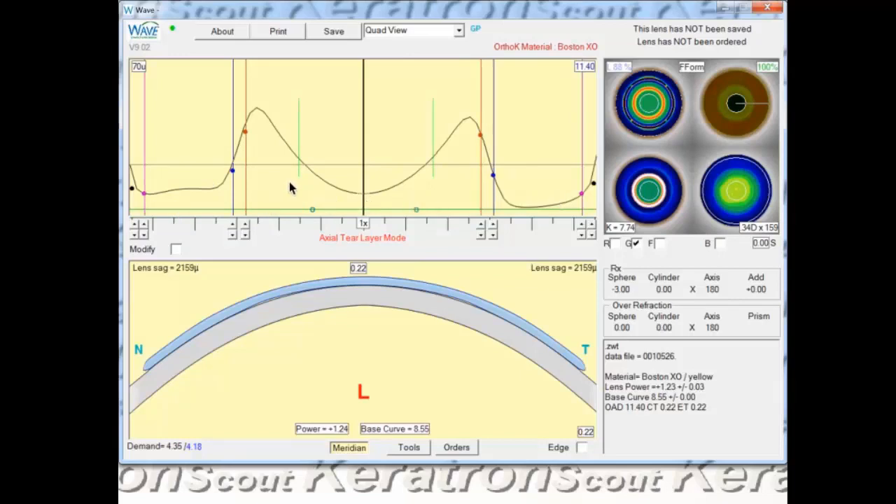
# Reduce the lens sag to 2155µ by stepping the blue control point on the temporal side, and open the laboratory order form for saving the lens
pyautogui.click(493, 226)
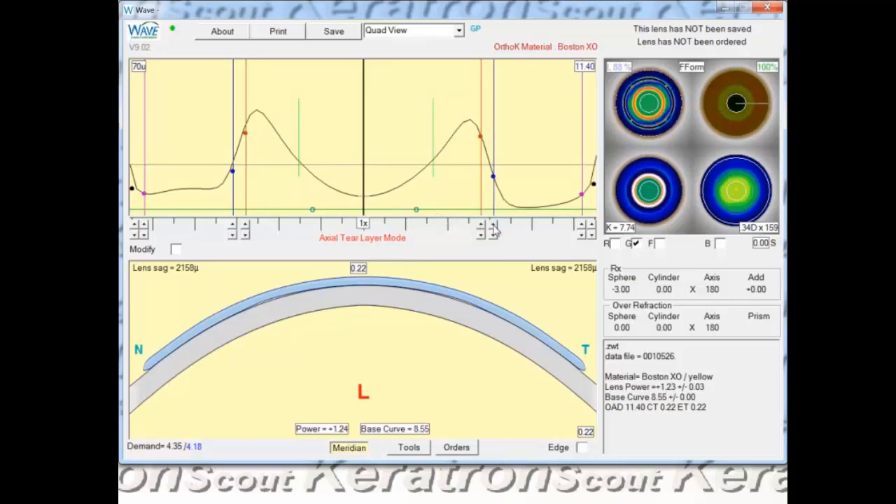
pyautogui.click(492, 225)
pyautogui.click(493, 225)
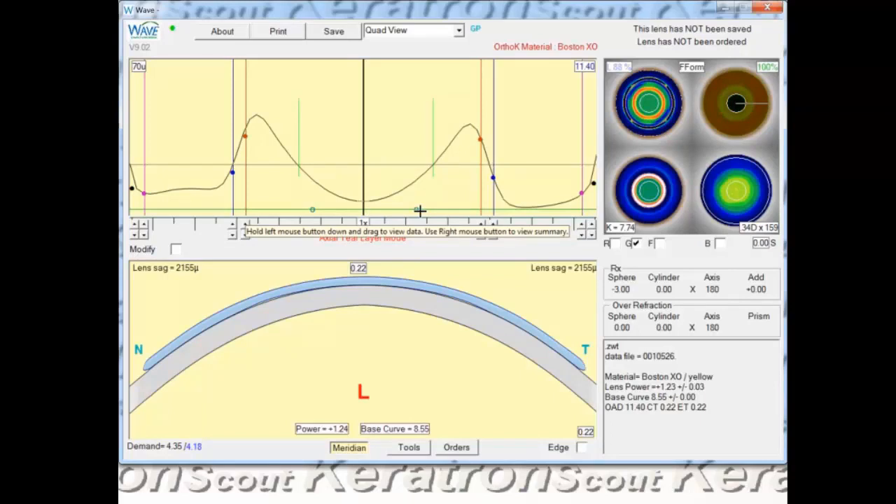
pyautogui.click(333, 28)
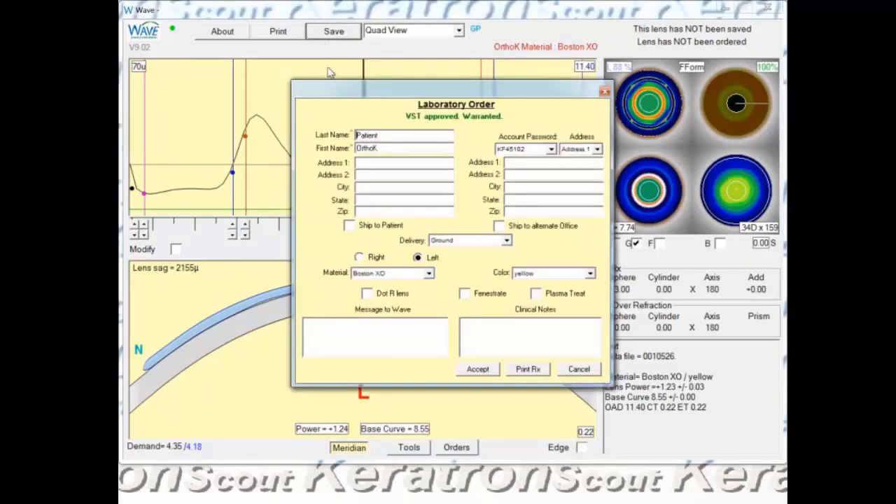